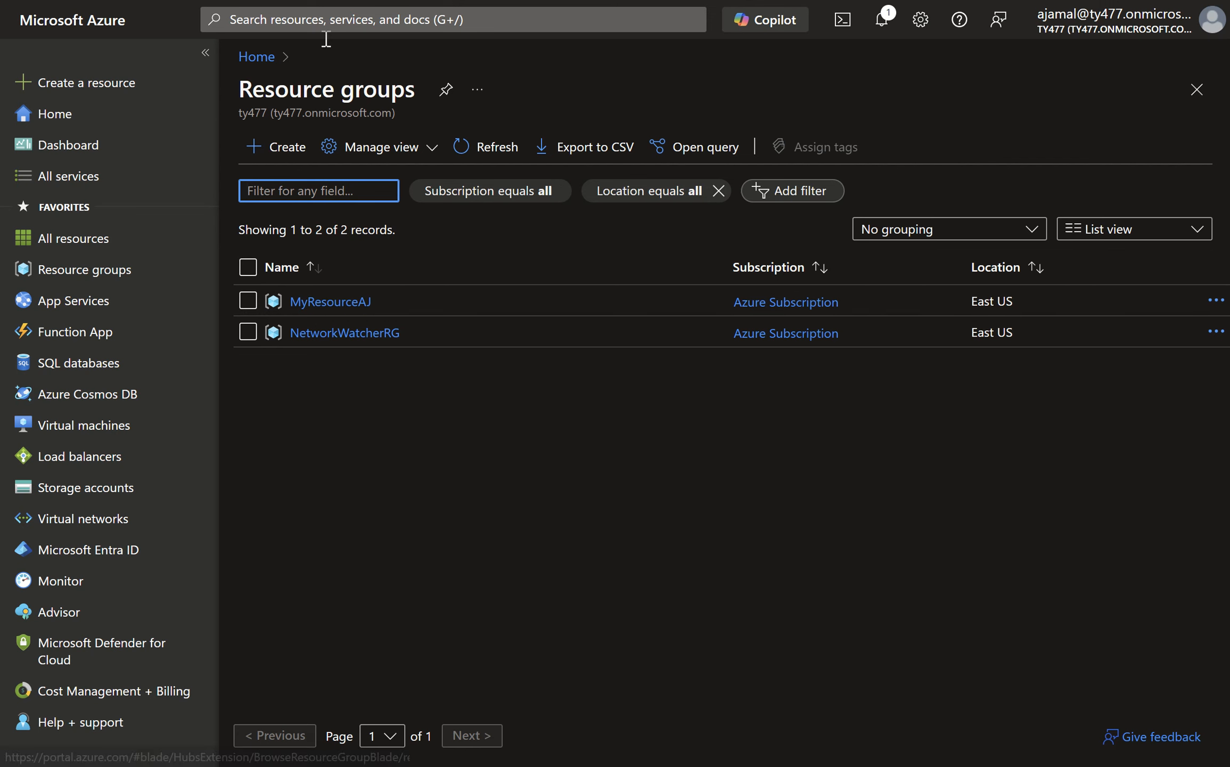
- Start creating a network security group and assign it to the MyResourceAJ resource group
left_click(322, 21)
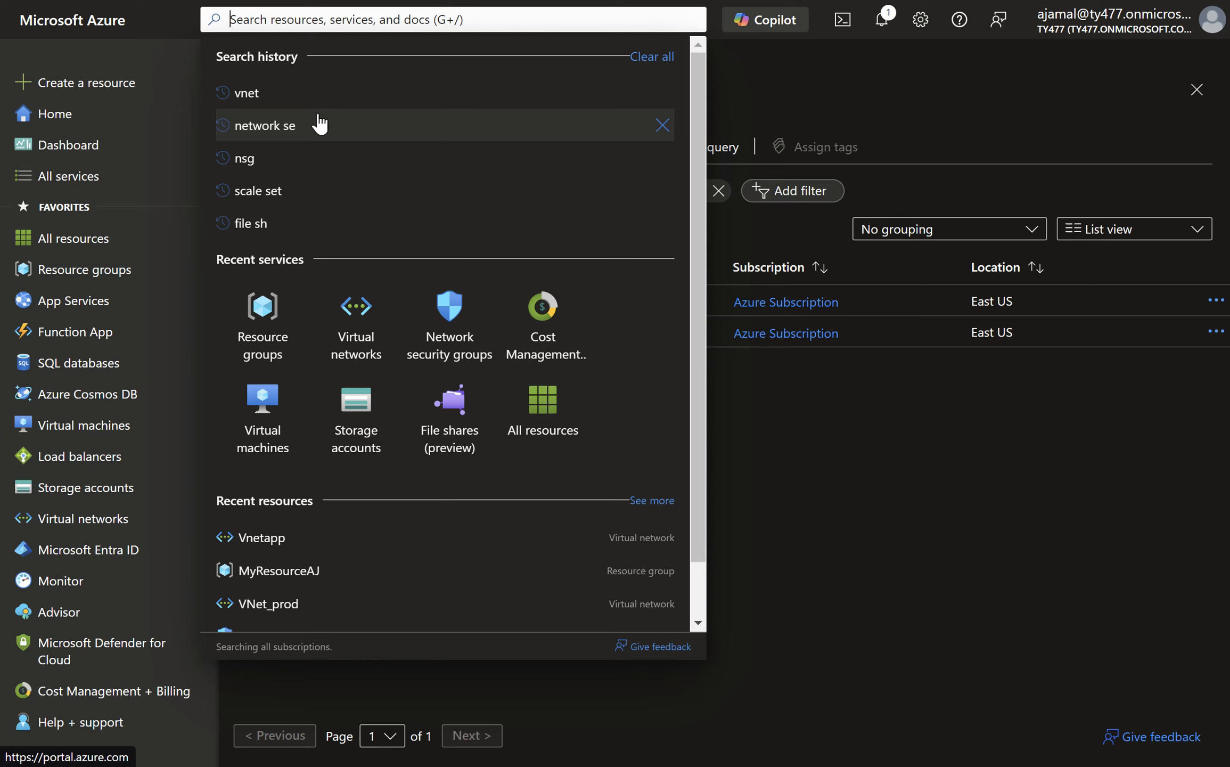
left_click(461, 318)
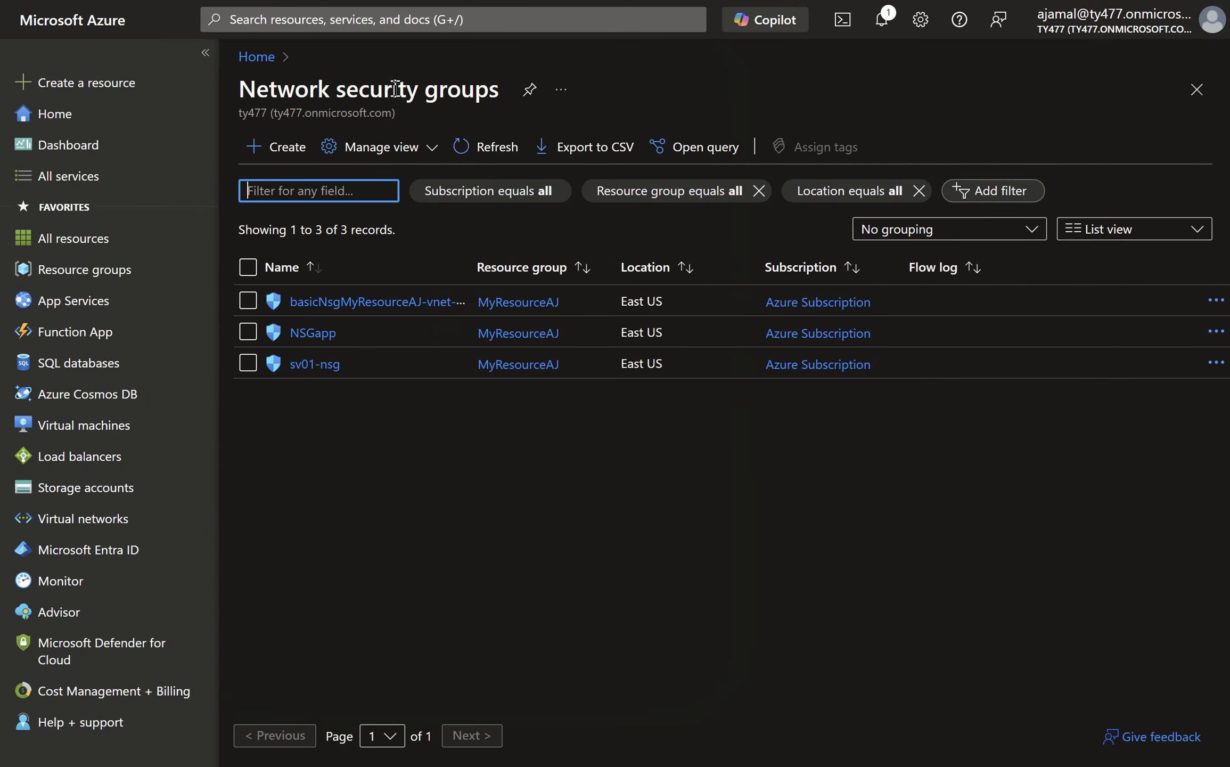
left_click(298, 162)
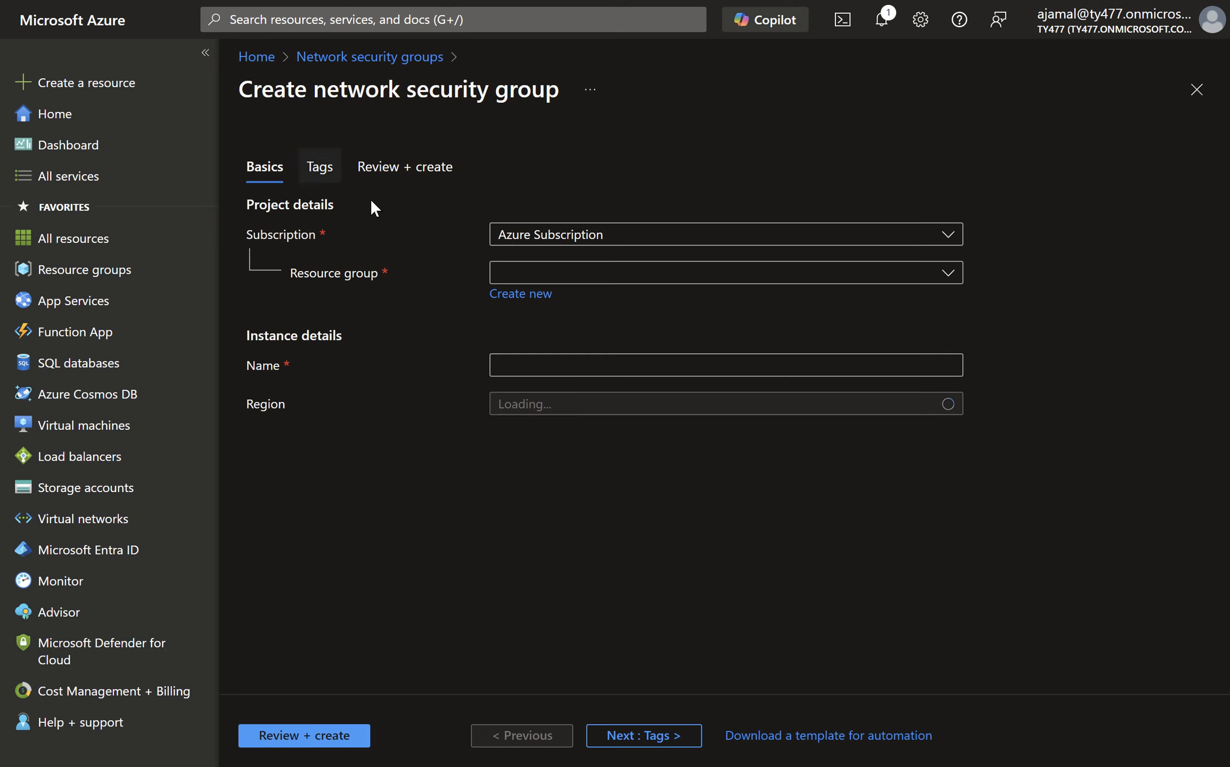
left_click(951, 273)
left_click(750, 345)
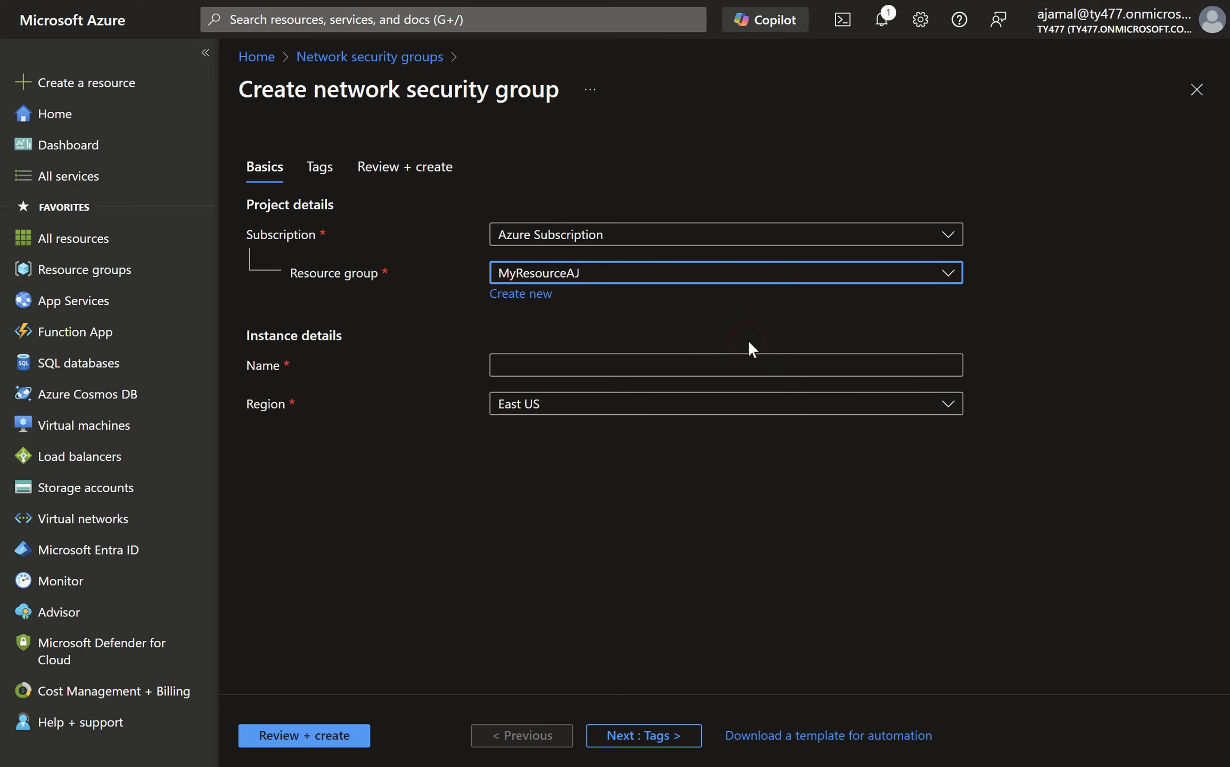
- Try to validate the new network security group with the name NSgApp
left_click(638, 372)
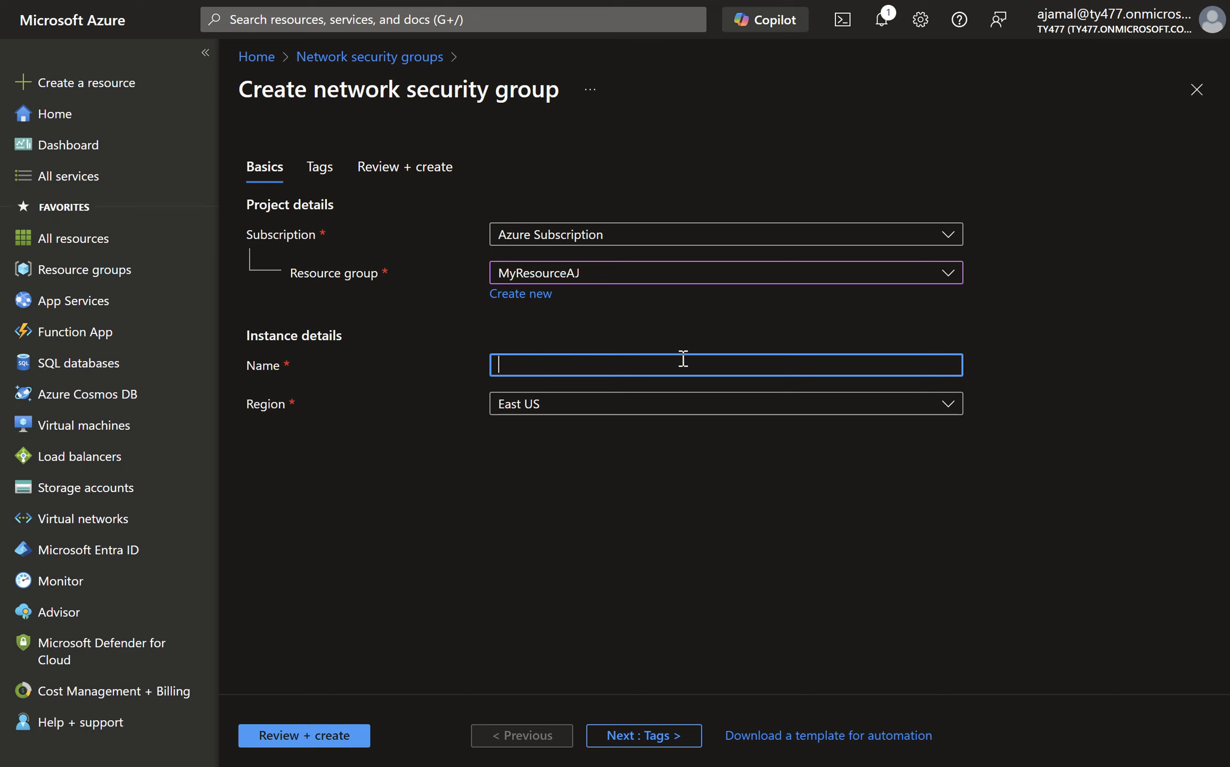
type("M")
key("BackSpace")
type("NSgA")
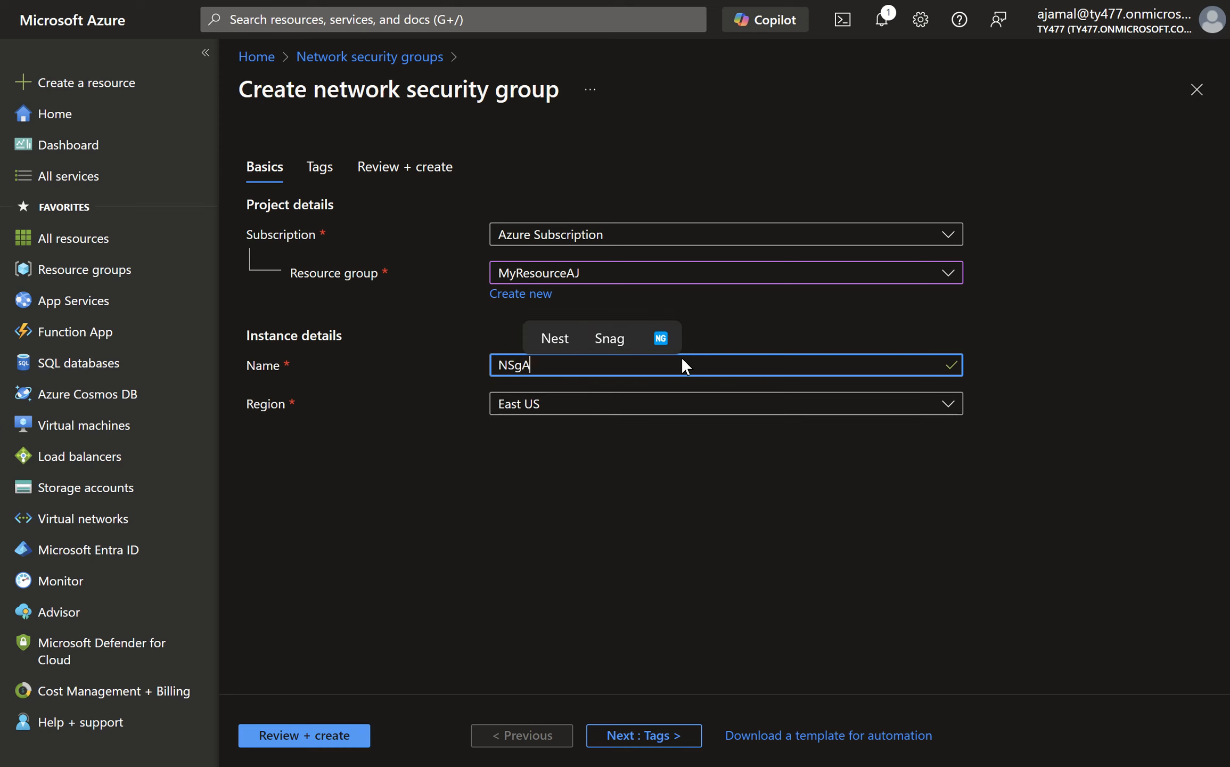
type("pp")
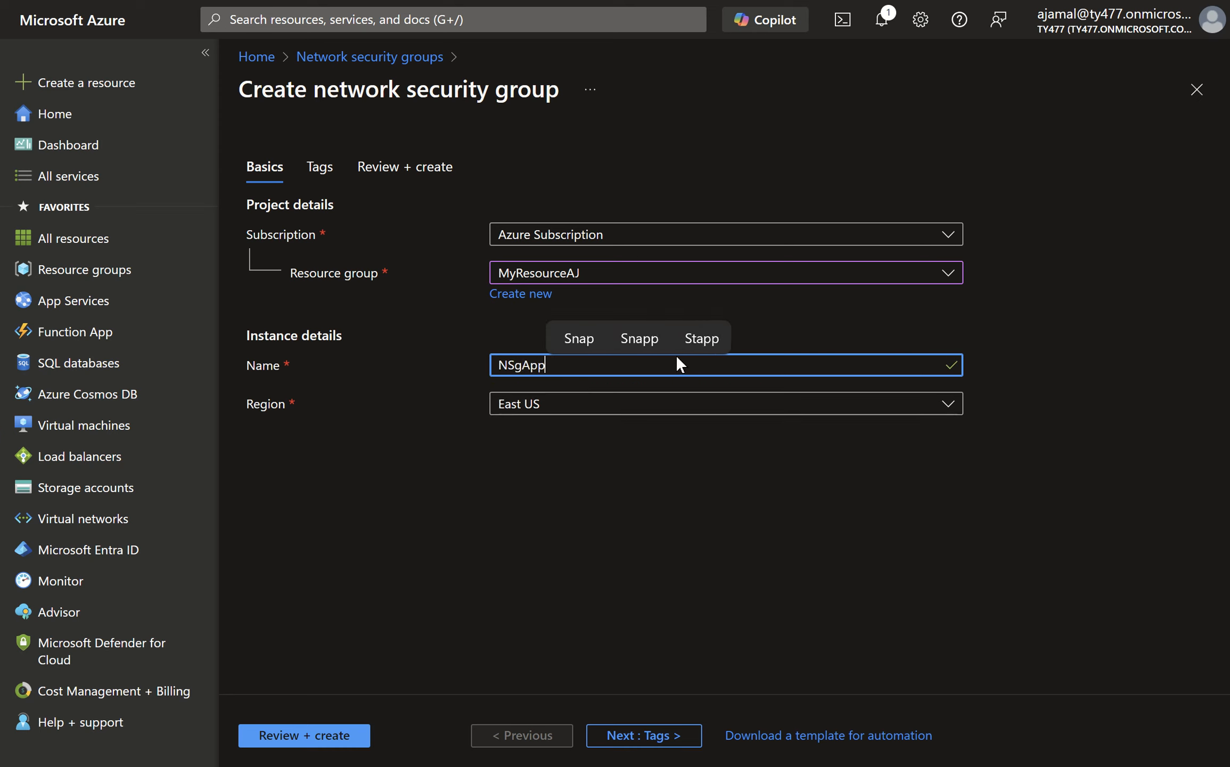
left_click(363, 733)
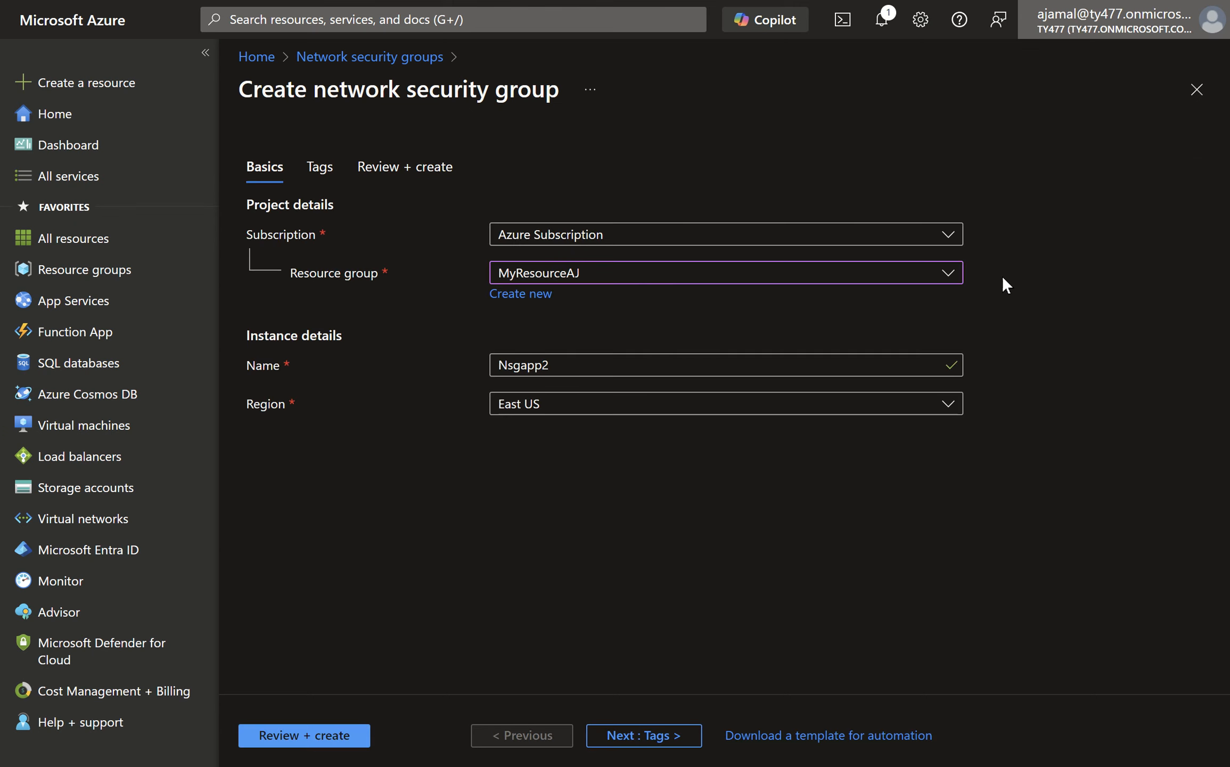
- Validate the network security group configuration with the name Nsgapp2 and create the group
mouse_move(826, 766)
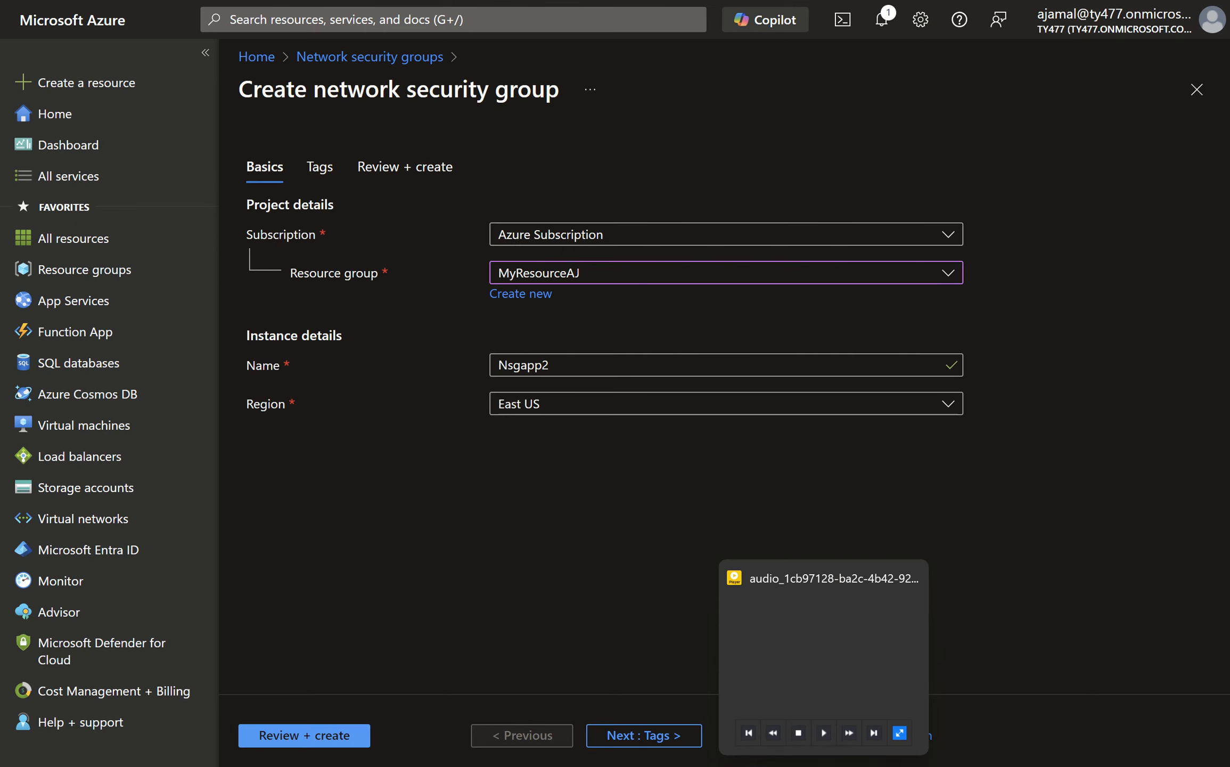
left_click(830, 737)
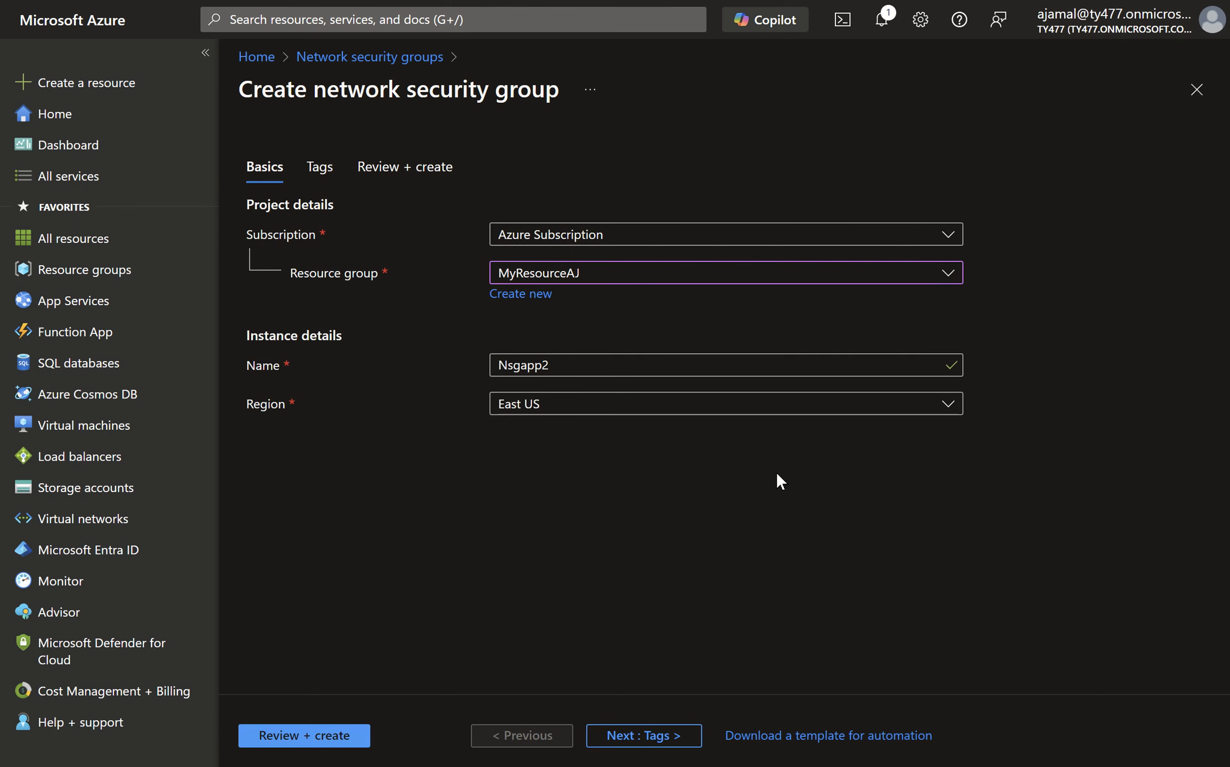
left_click(349, 731)
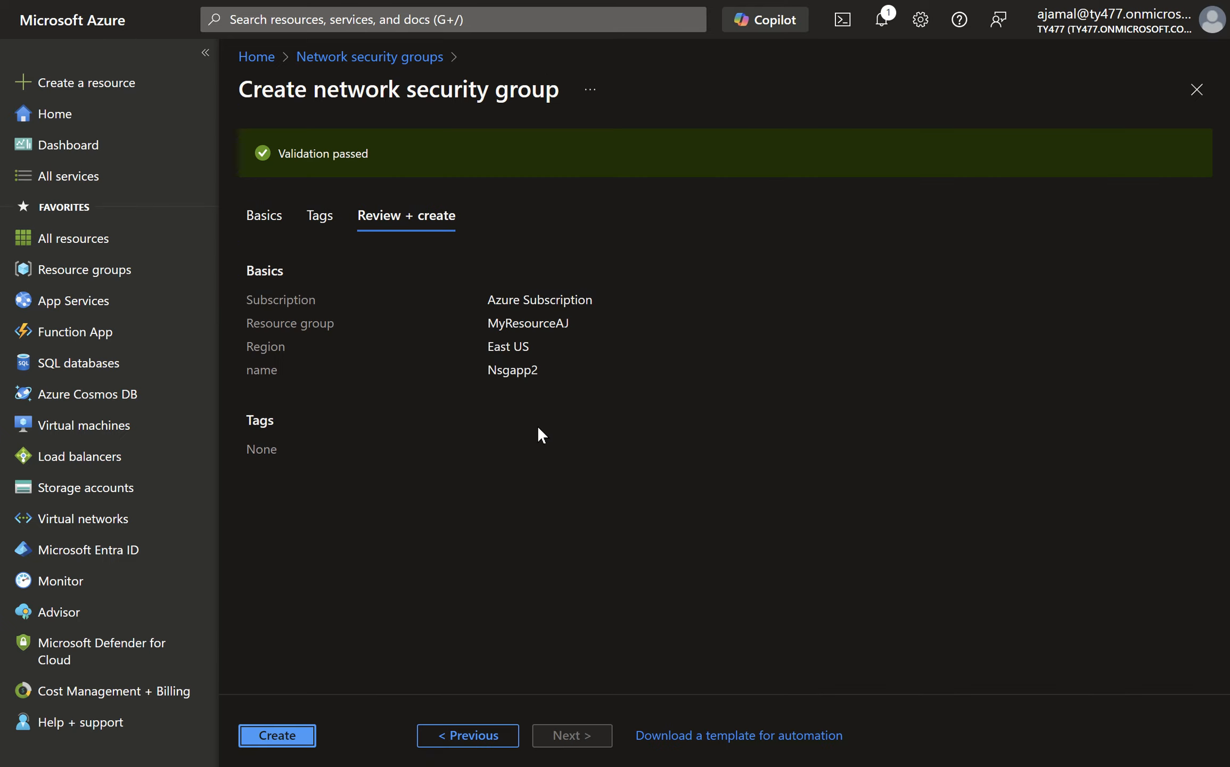
left_click(310, 735)
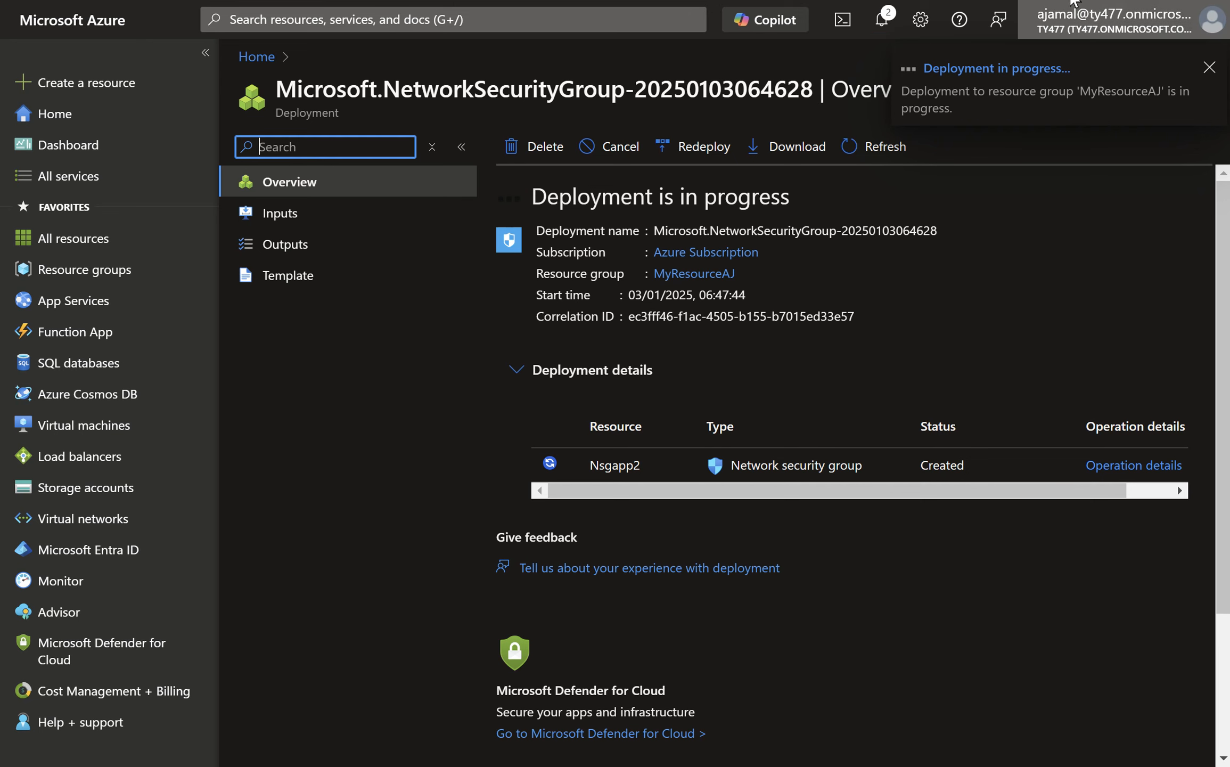
- Add an inbound security rule to Nsgapp2 that allows the HTTP service from any source to any destination with priority 100
left_click(958, 165)
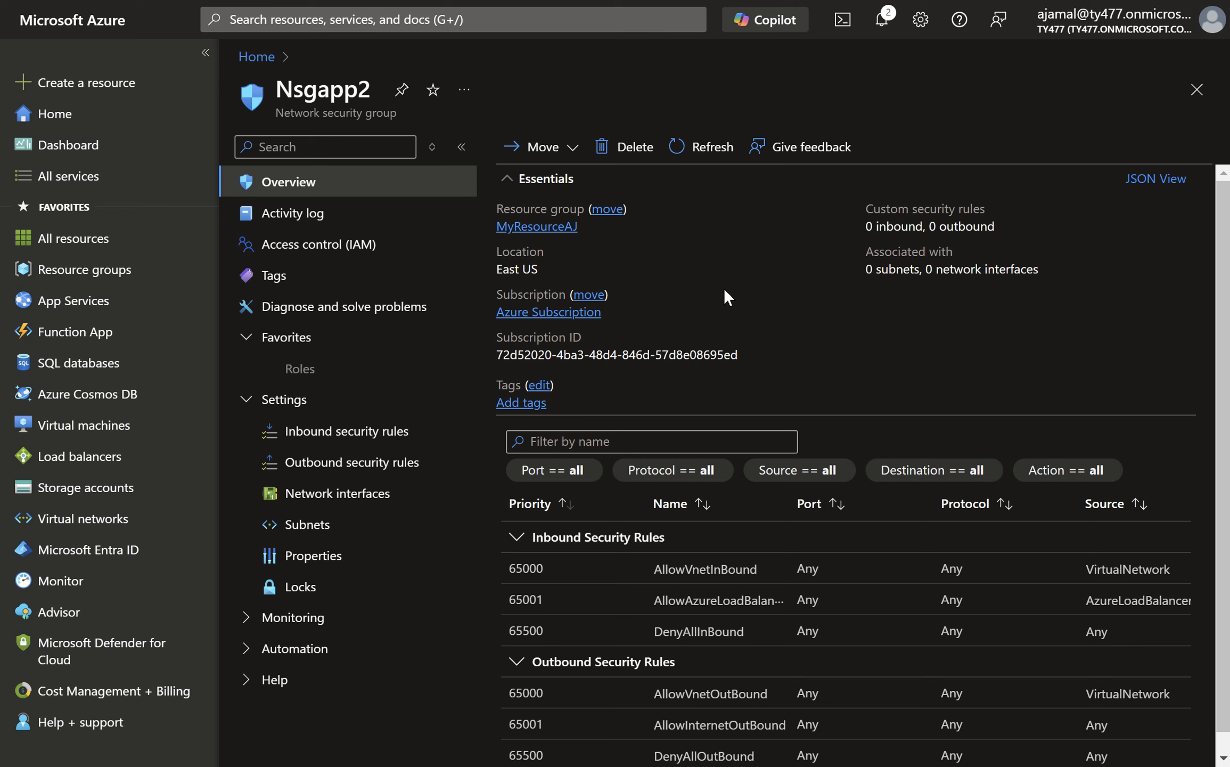
left_click(389, 439)
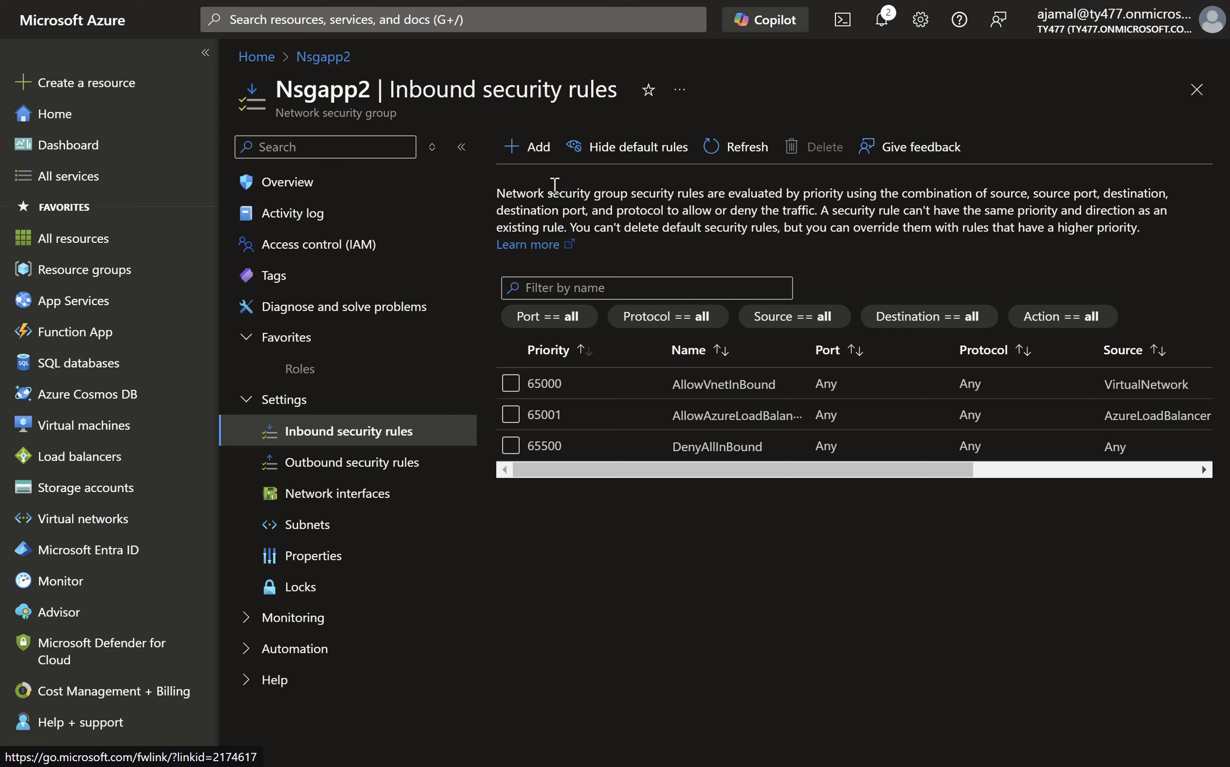
left_click(542, 149)
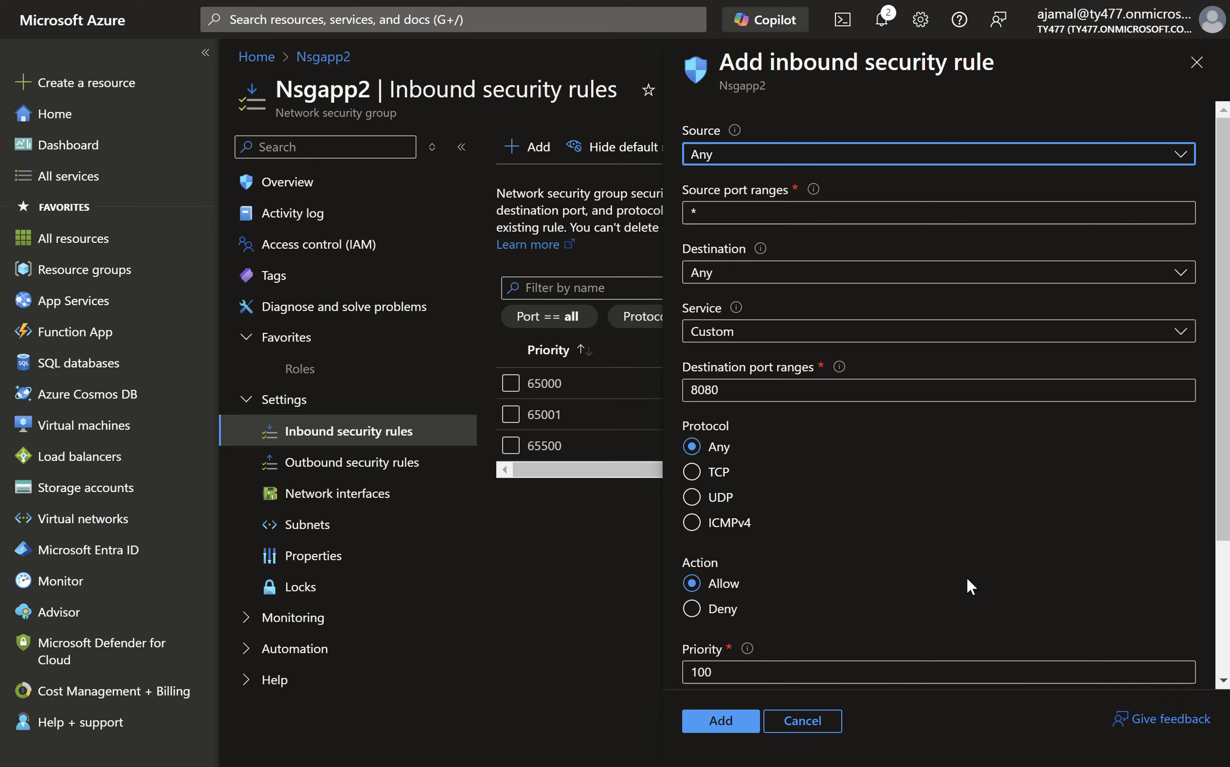
left_click(1224, 580)
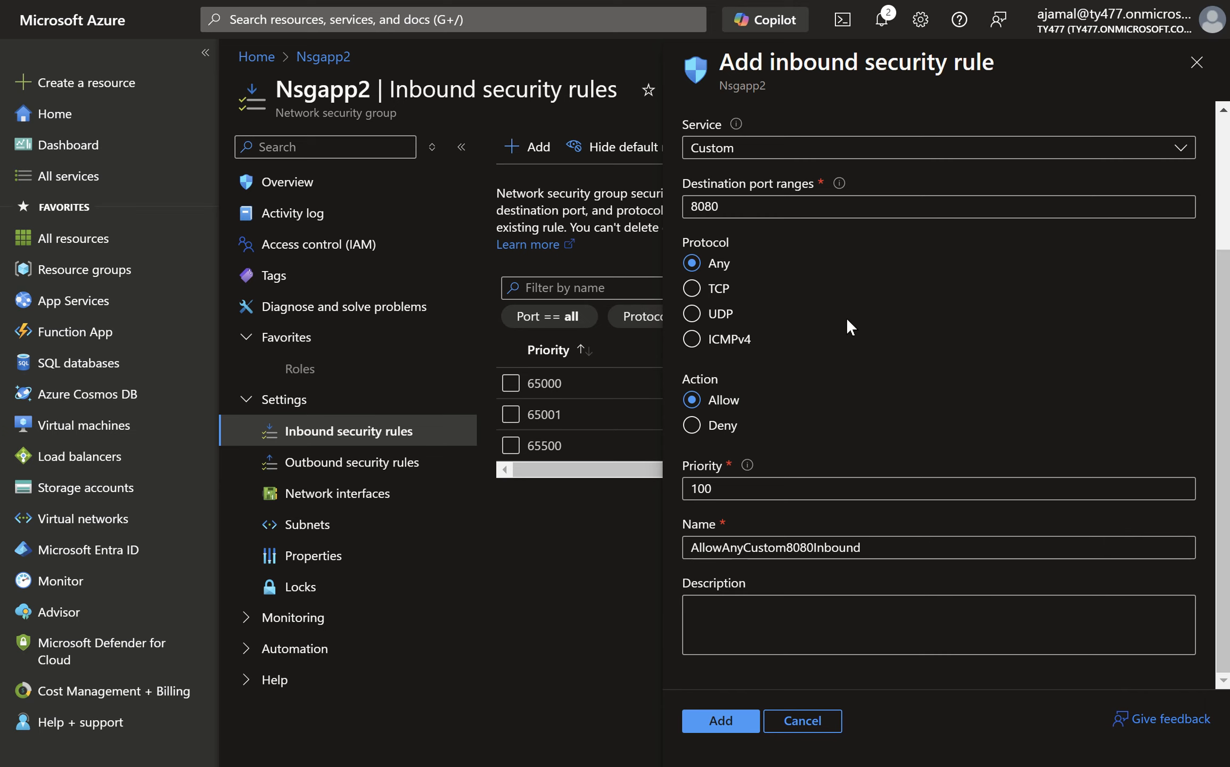
scroll(846, 317, "up", 3)
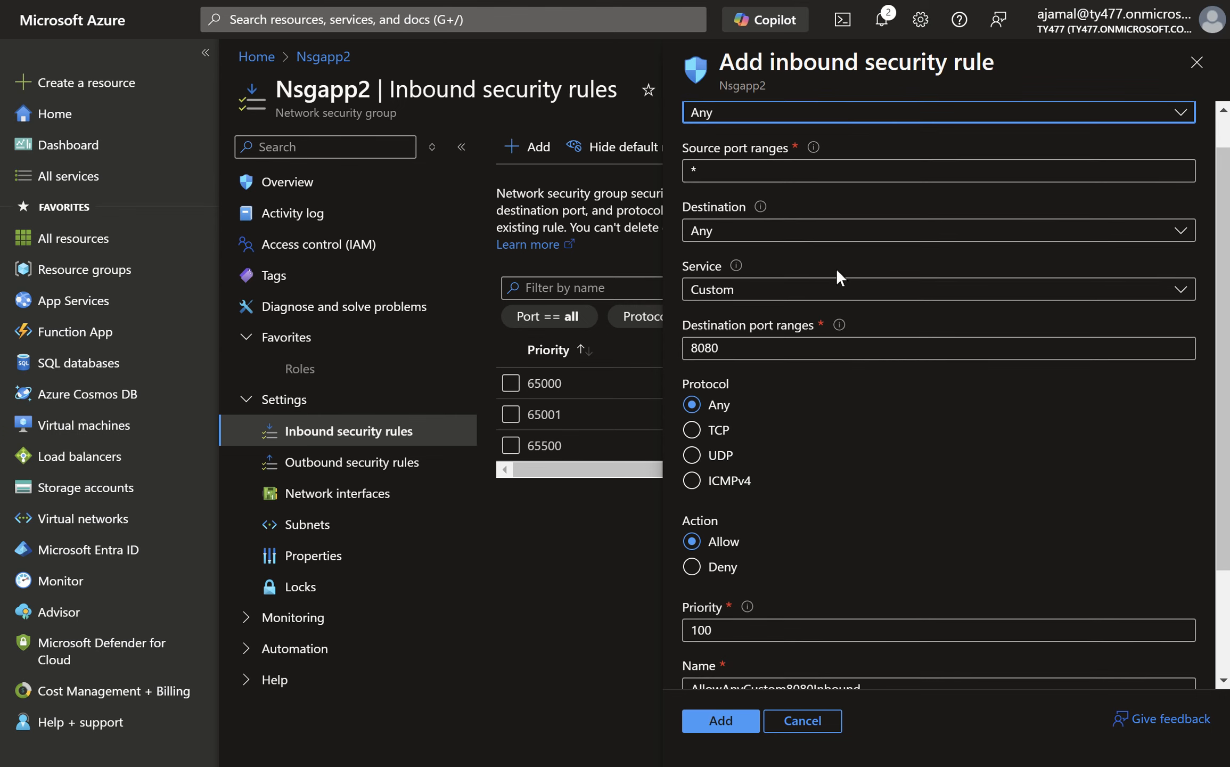
left_click(833, 292)
left_click(799, 319)
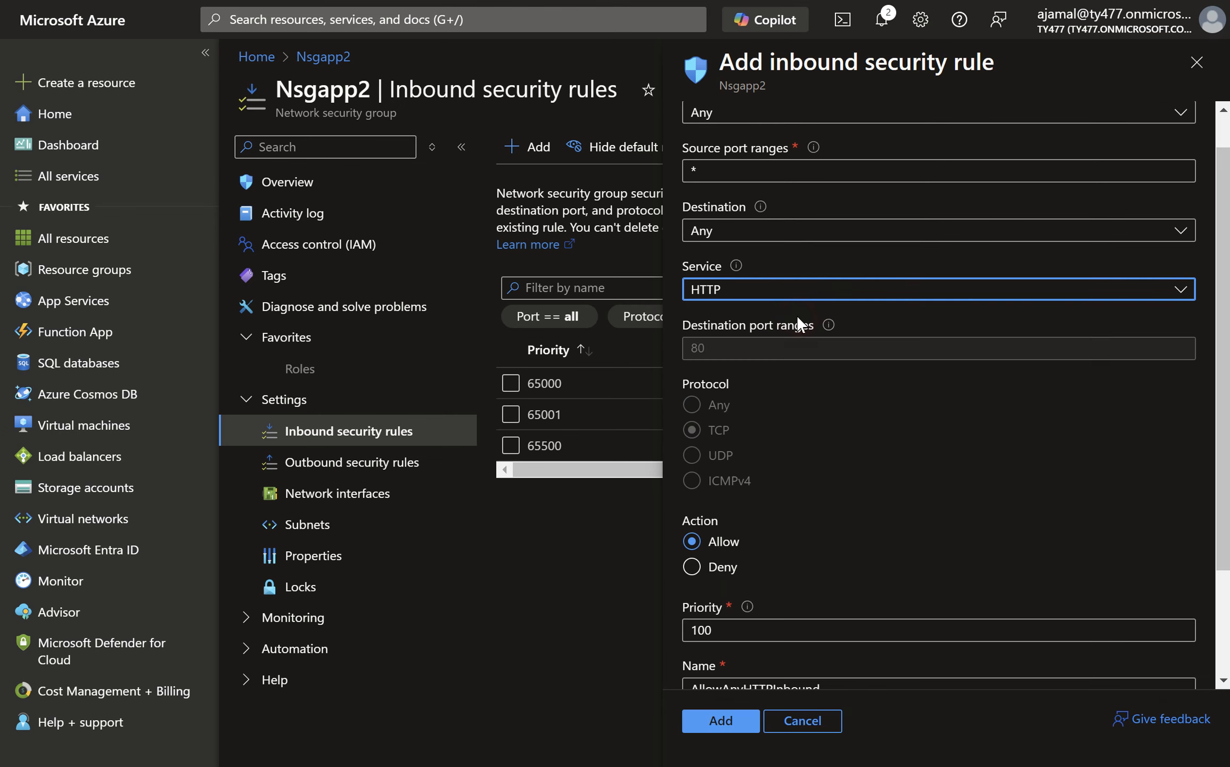
left_click(734, 719)
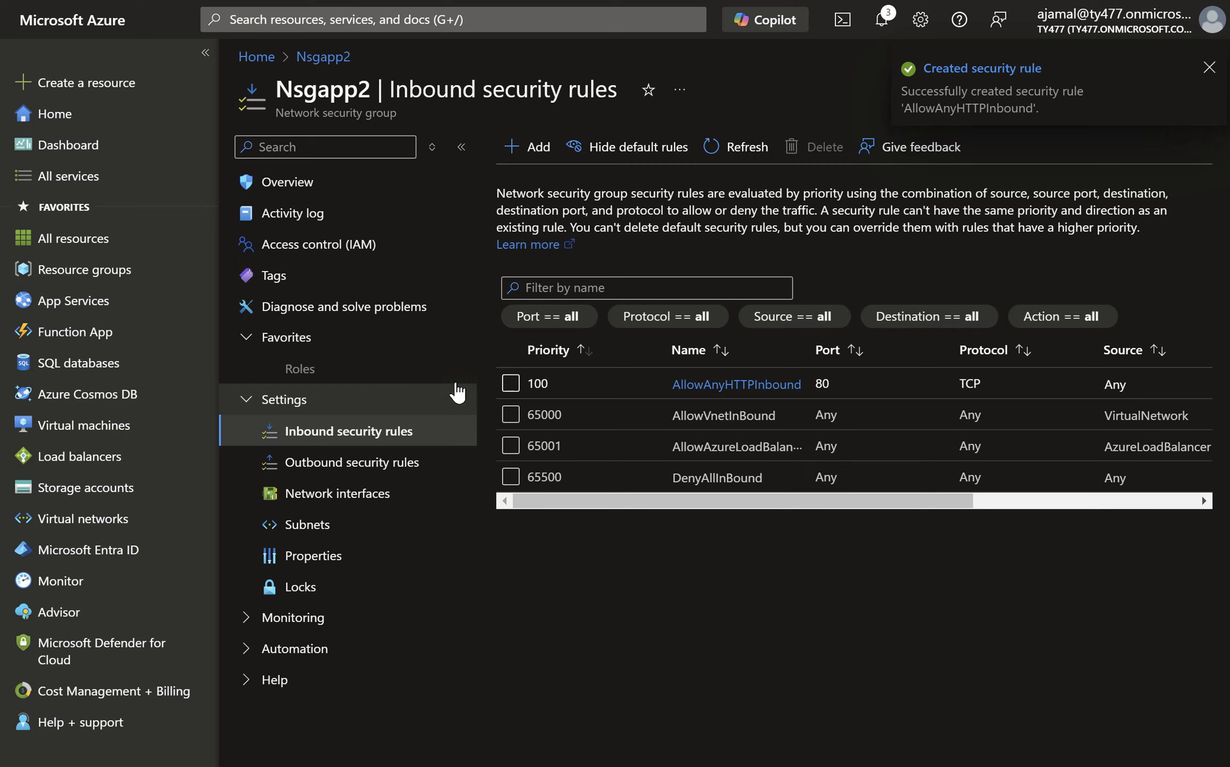
- Associate Nsgapp2 with the default subnet of the MyResourceAJ-vnet virtual network
left_click(387, 533)
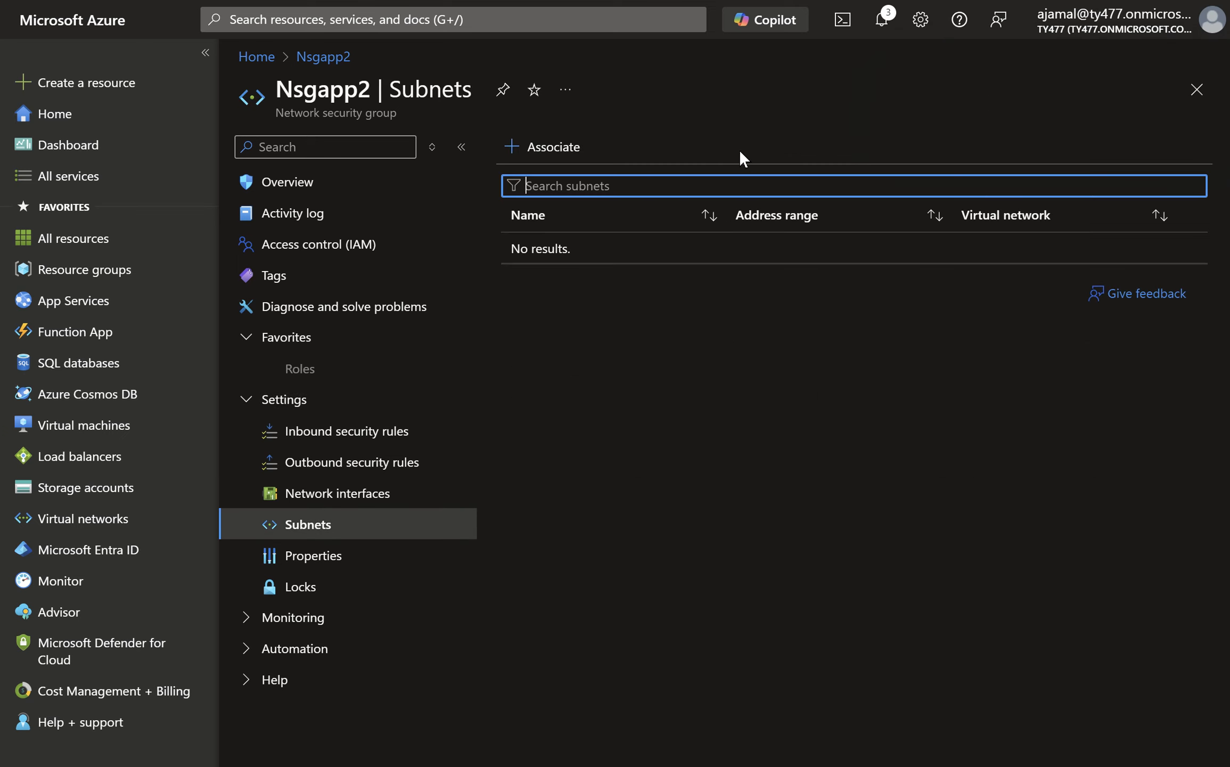
left_click(572, 154)
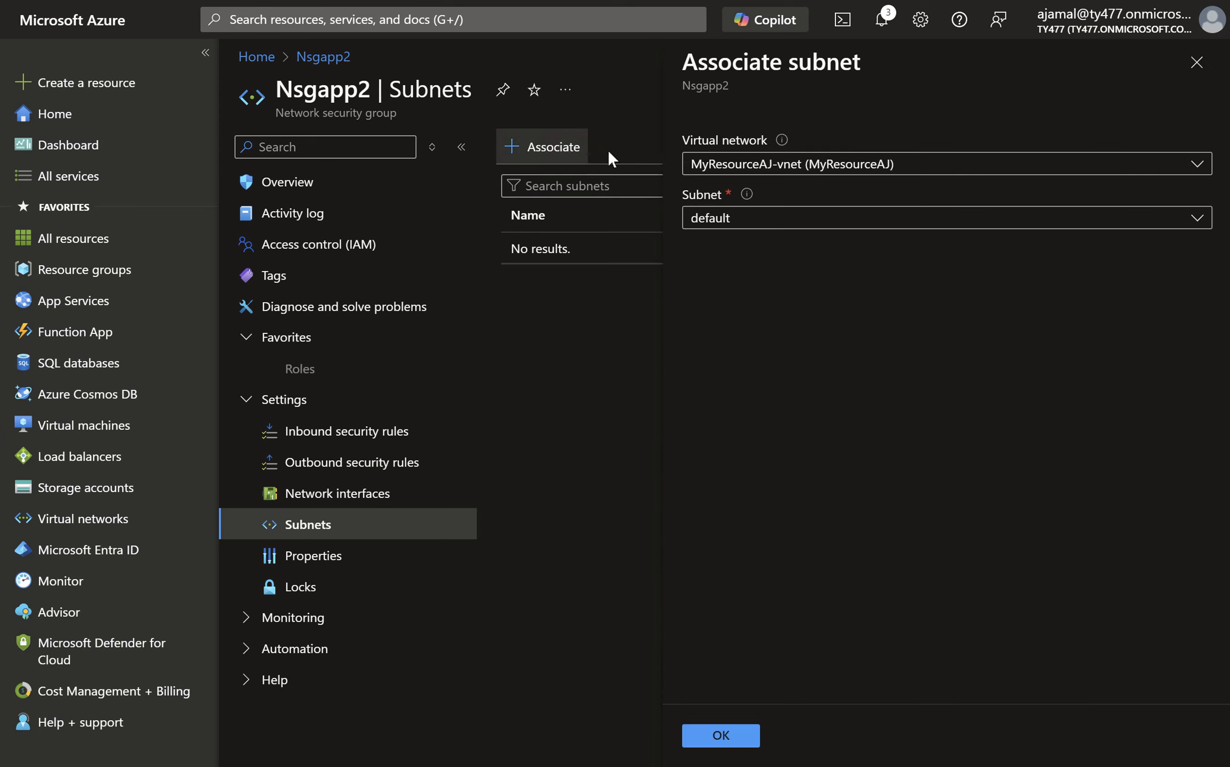
left_click(757, 218)
left_click(731, 317)
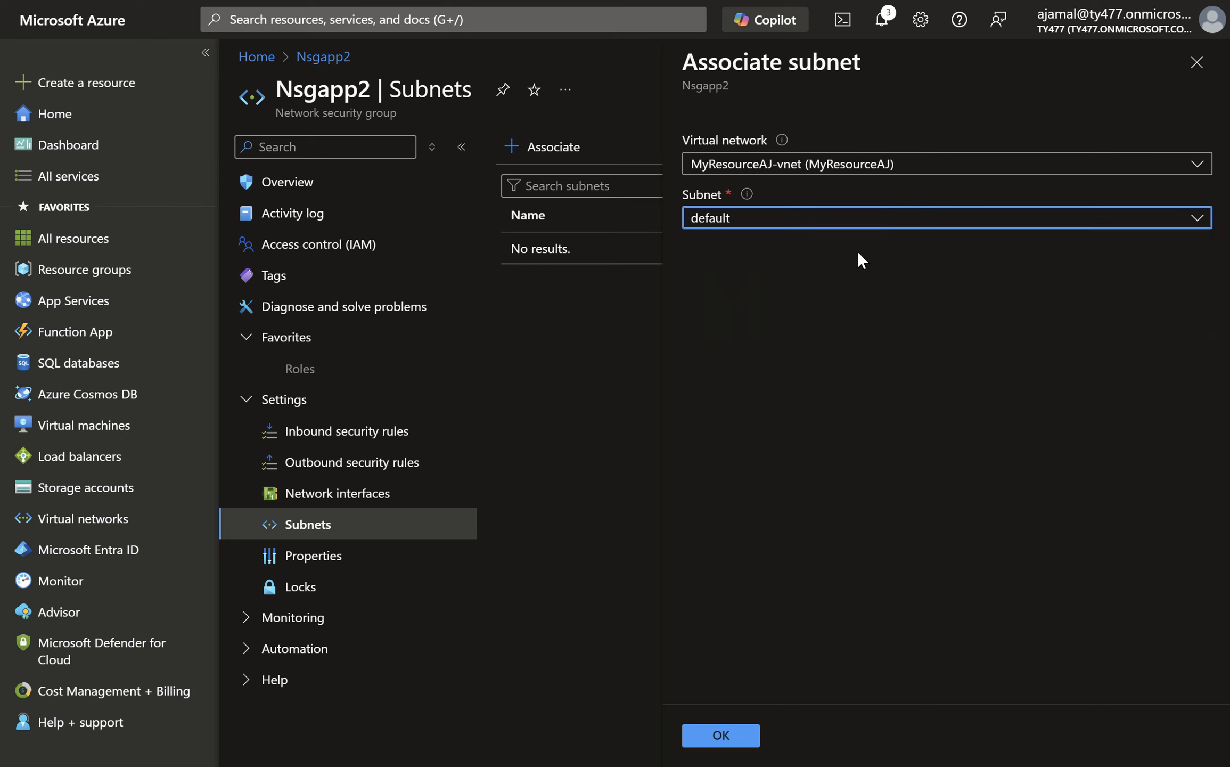
left_click(872, 221)
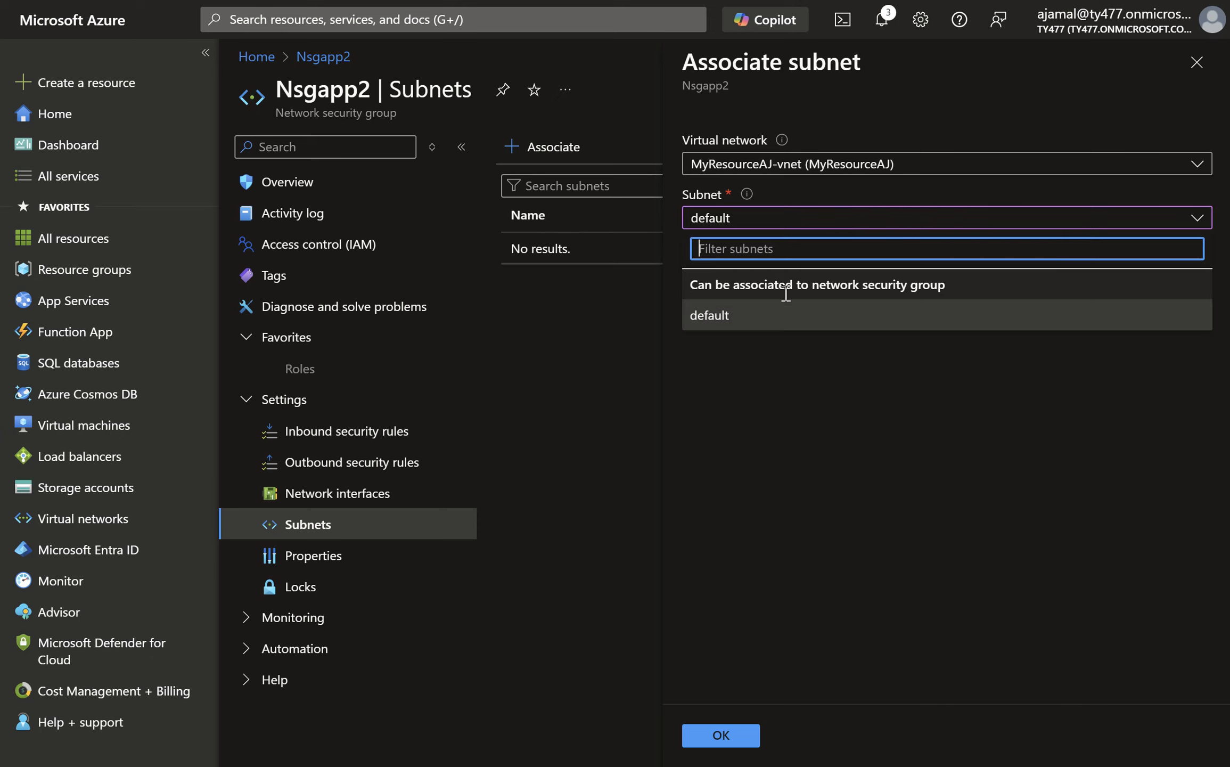
left_click(756, 318)
left_click(729, 737)
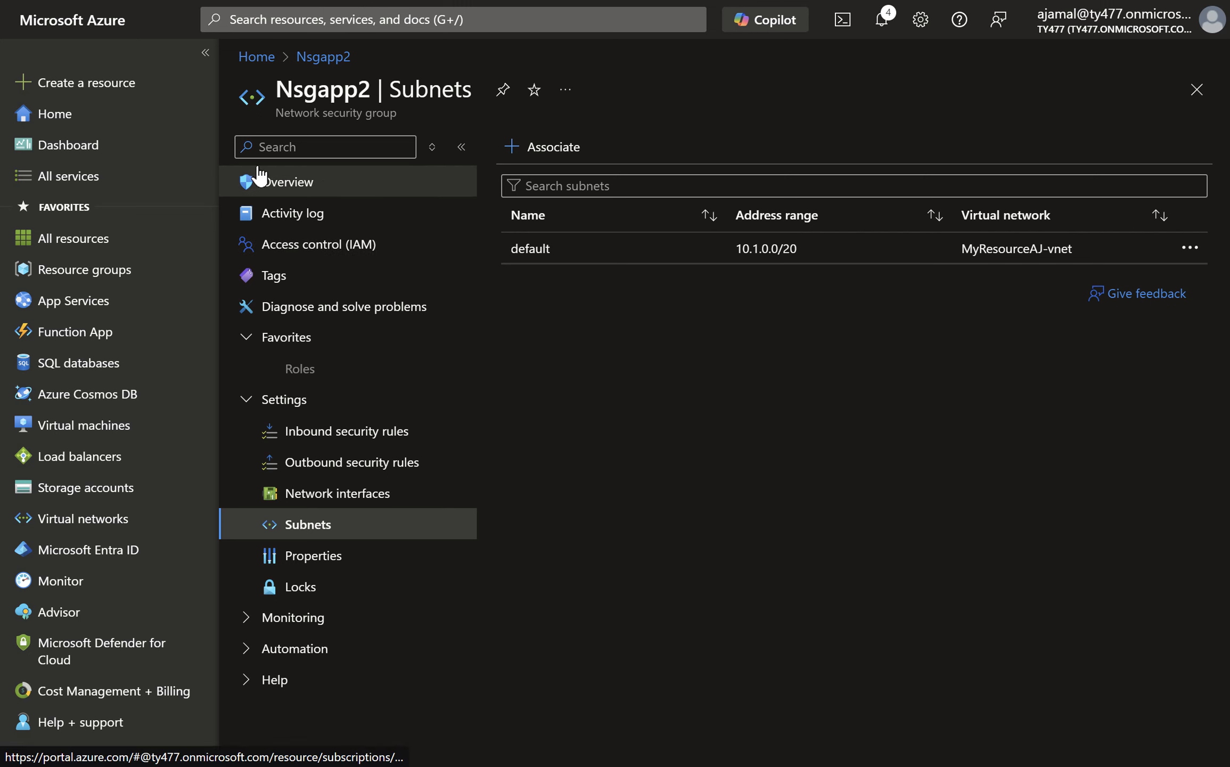
- Open the default subnet of the Vnetapp virtual network and examine its addressing, security and service endpoint settings
left_click(140, 115)
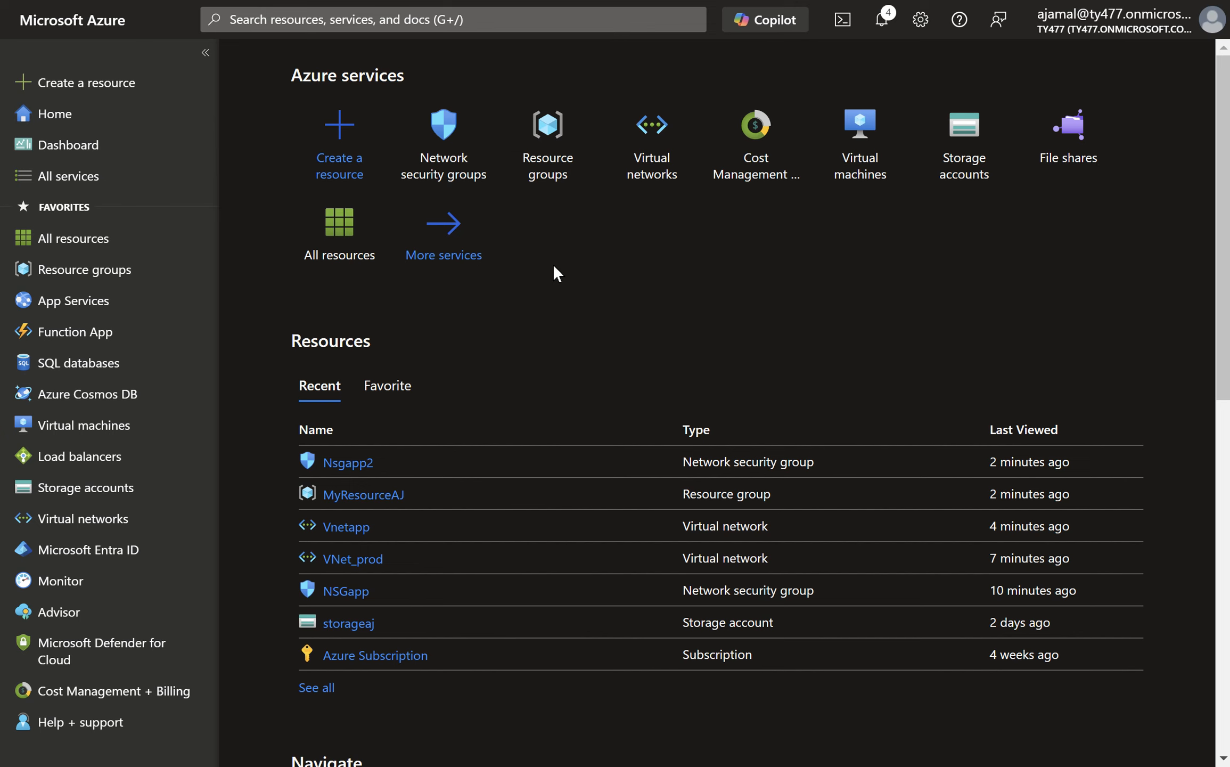
left_click(643, 174)
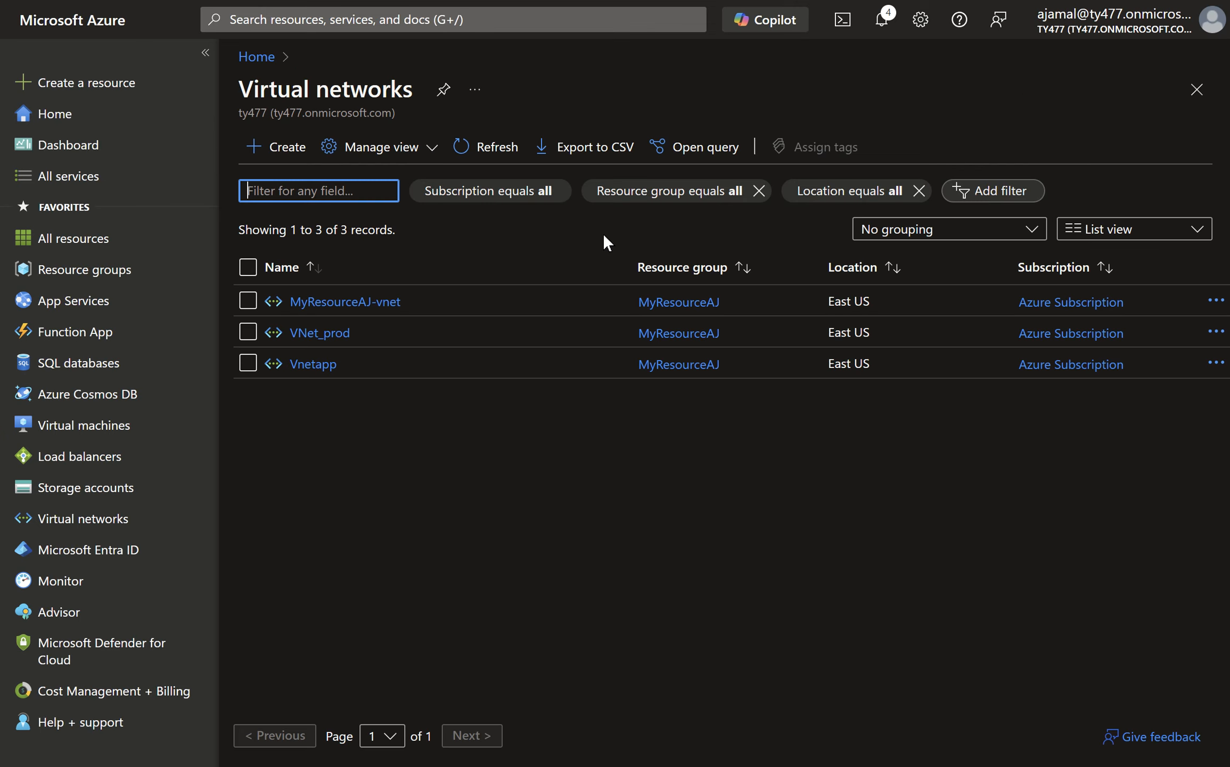
left_click(328, 366)
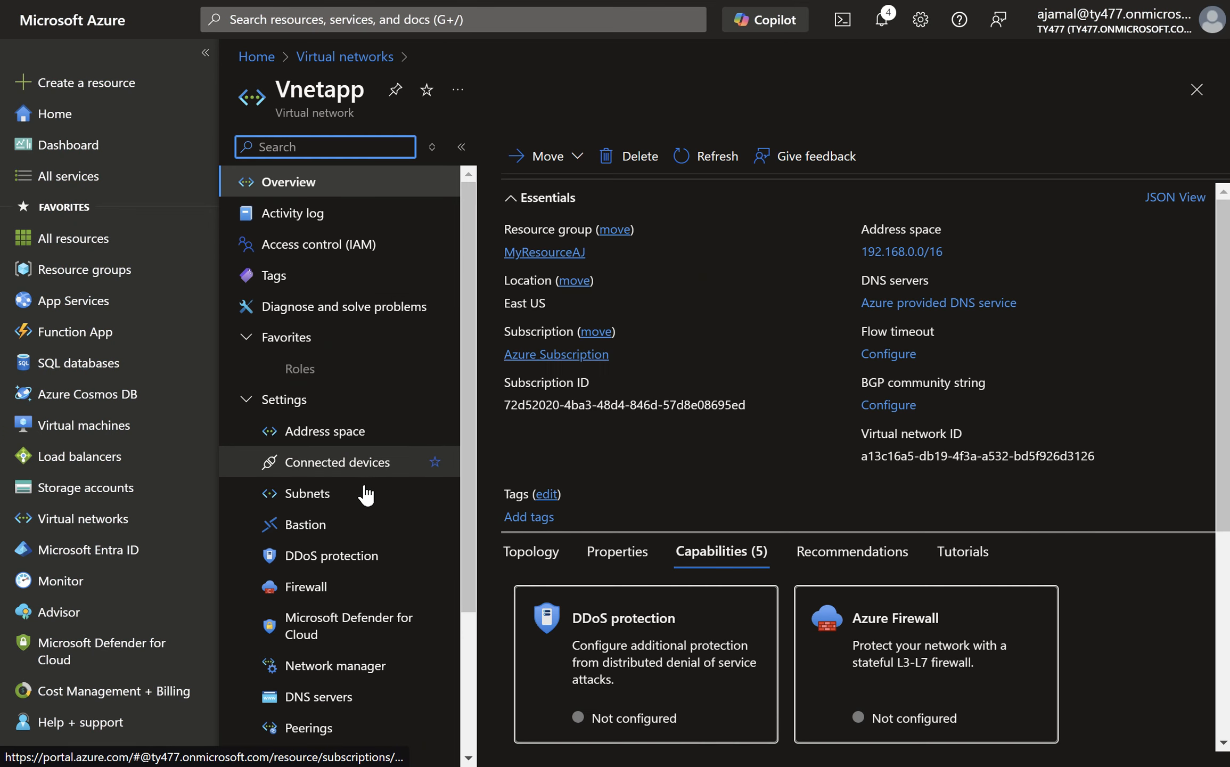
left_click(365, 493)
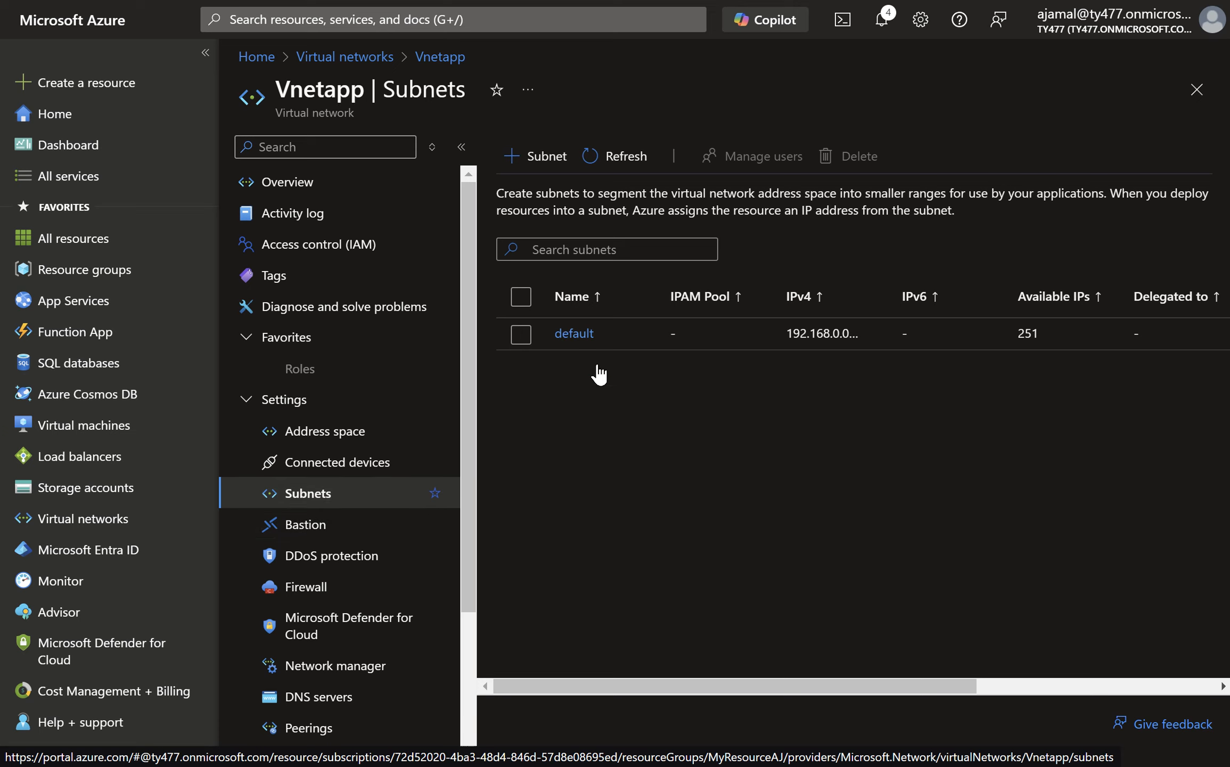
left_click(593, 341)
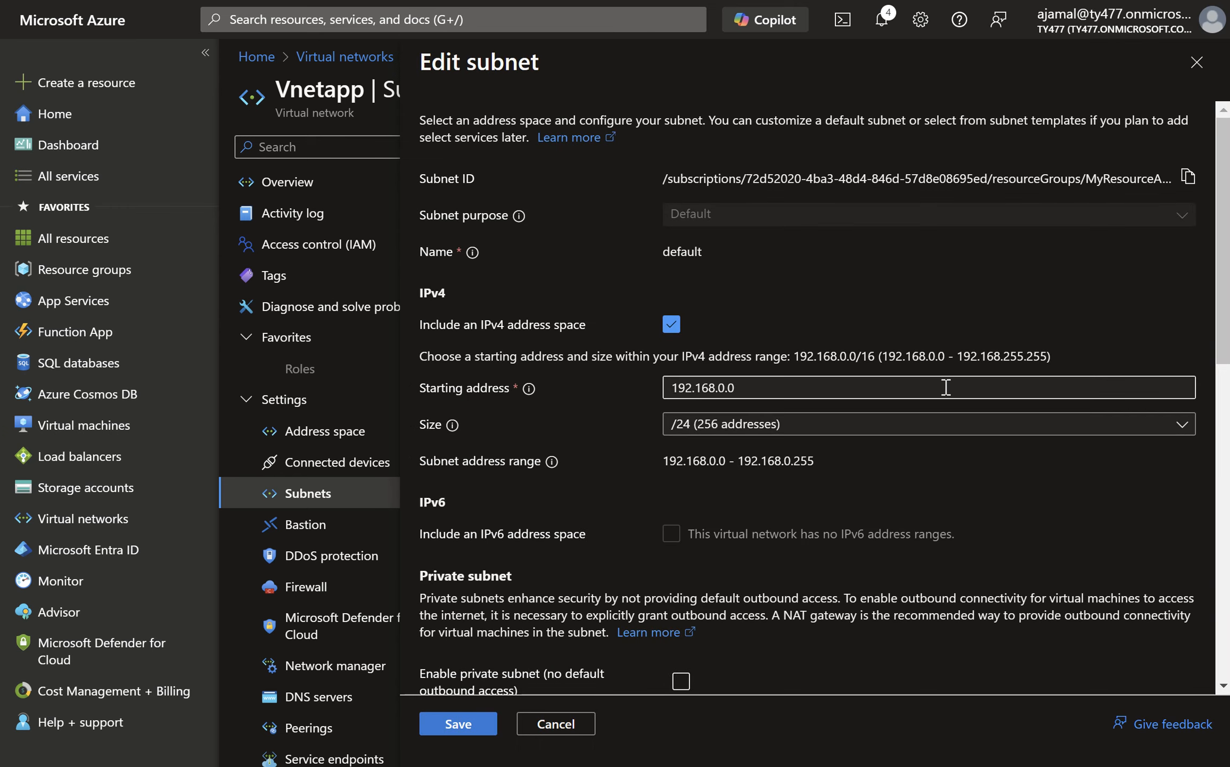
scroll(946, 387, "down", 6)
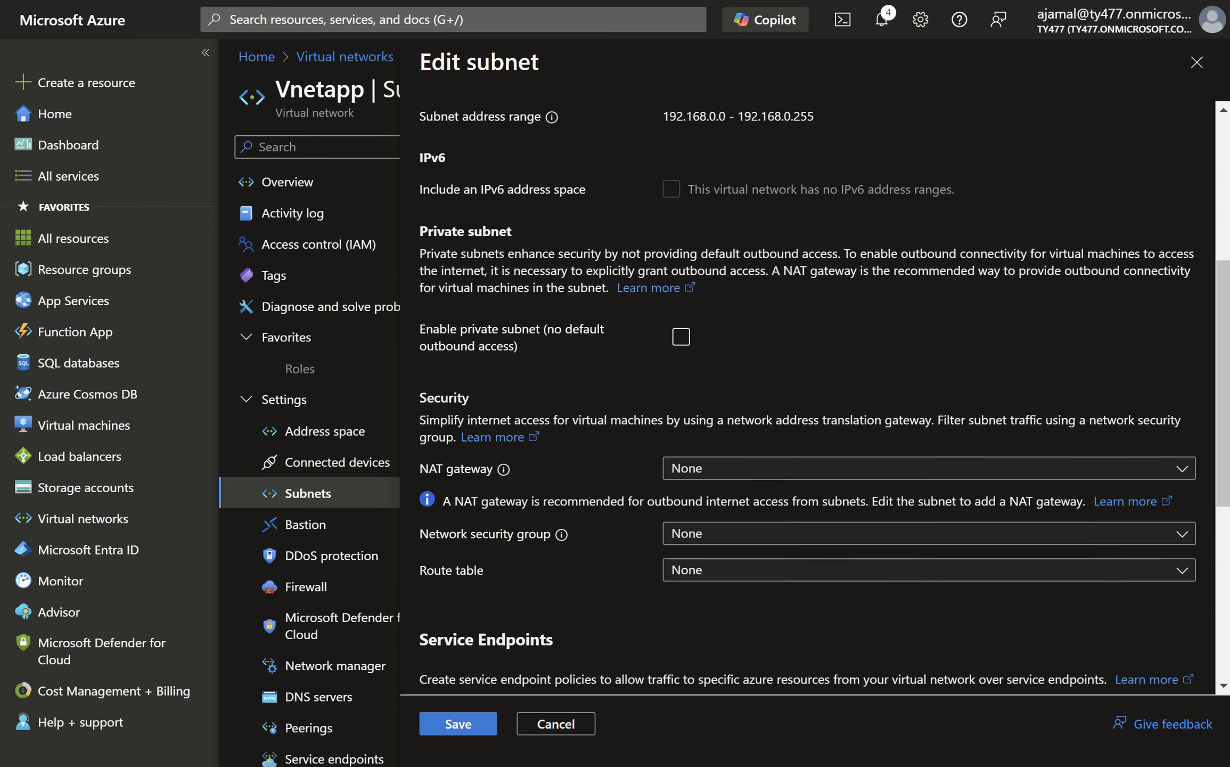
scroll(946, 387, "down", 7)
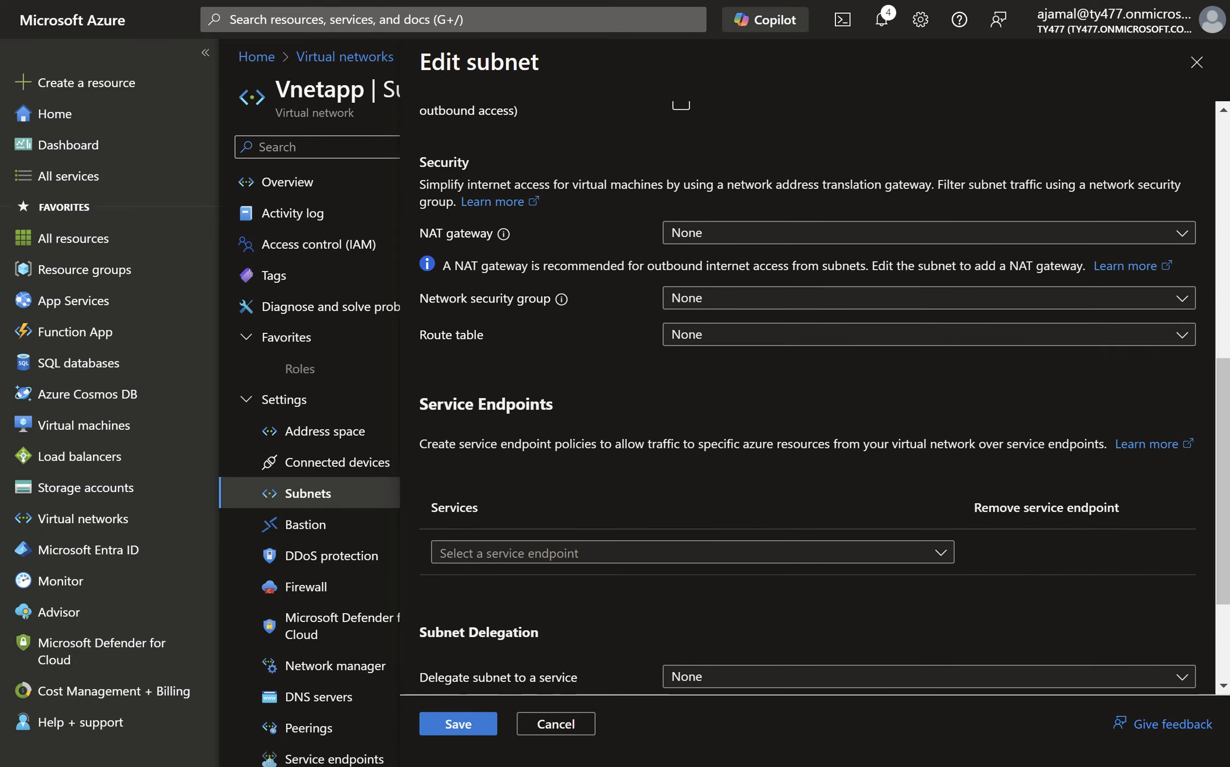
scroll(946, 388, "up", 12)
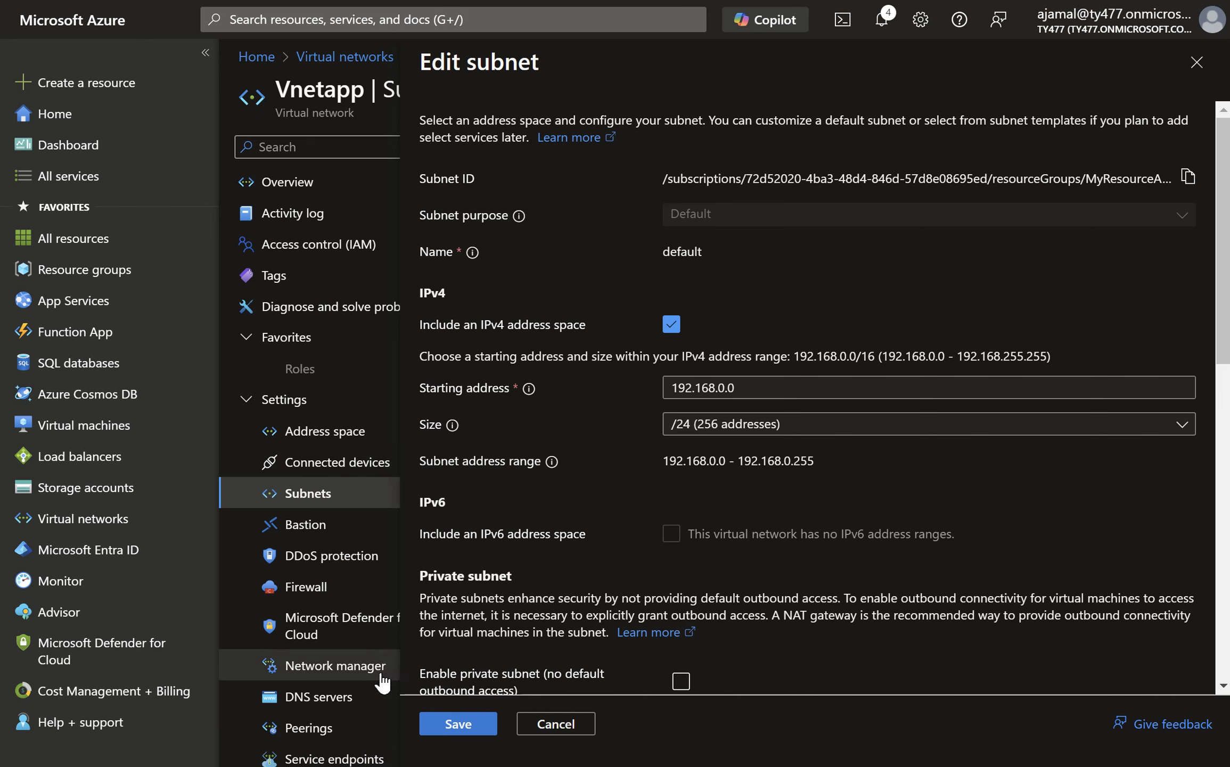
scroll(309, 466, "down", 4)
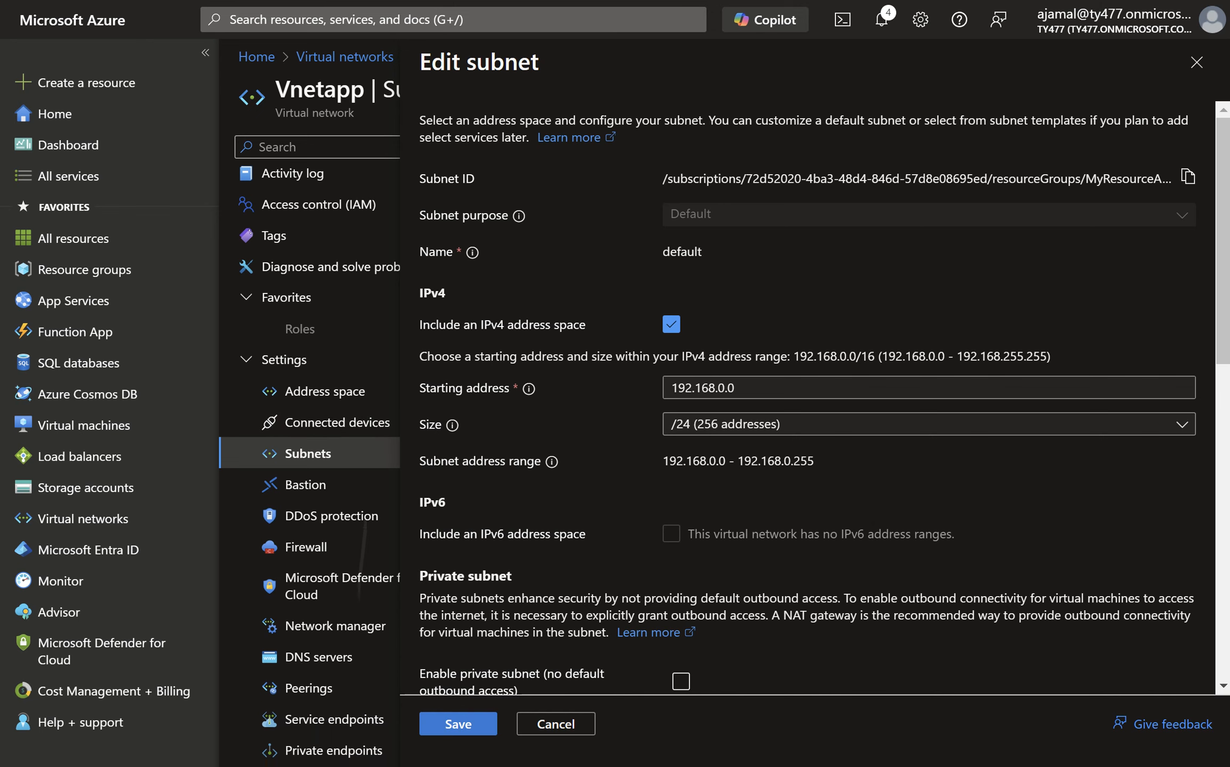